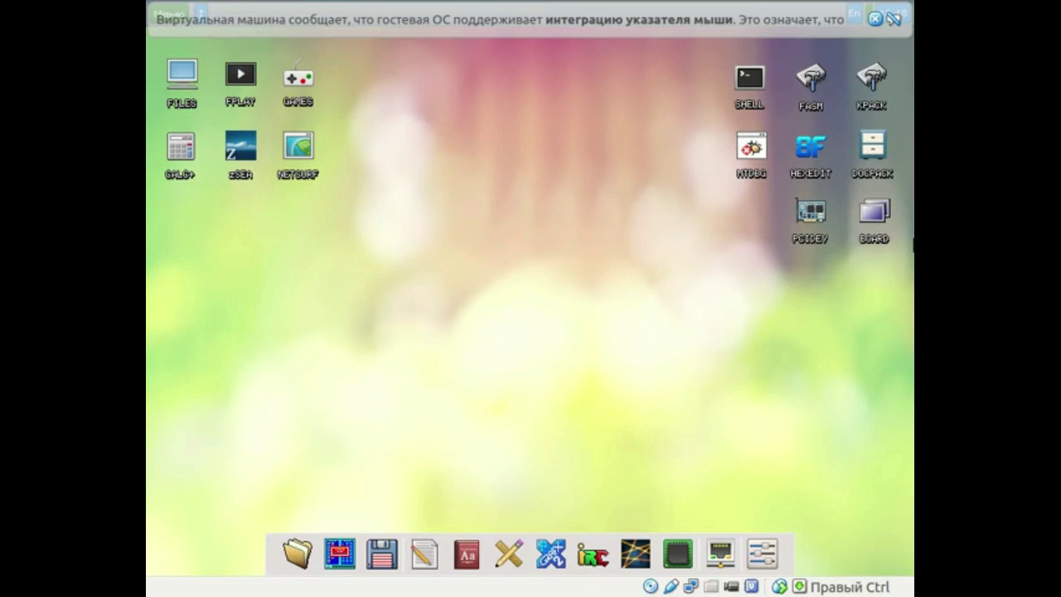
left_click(875, 19)
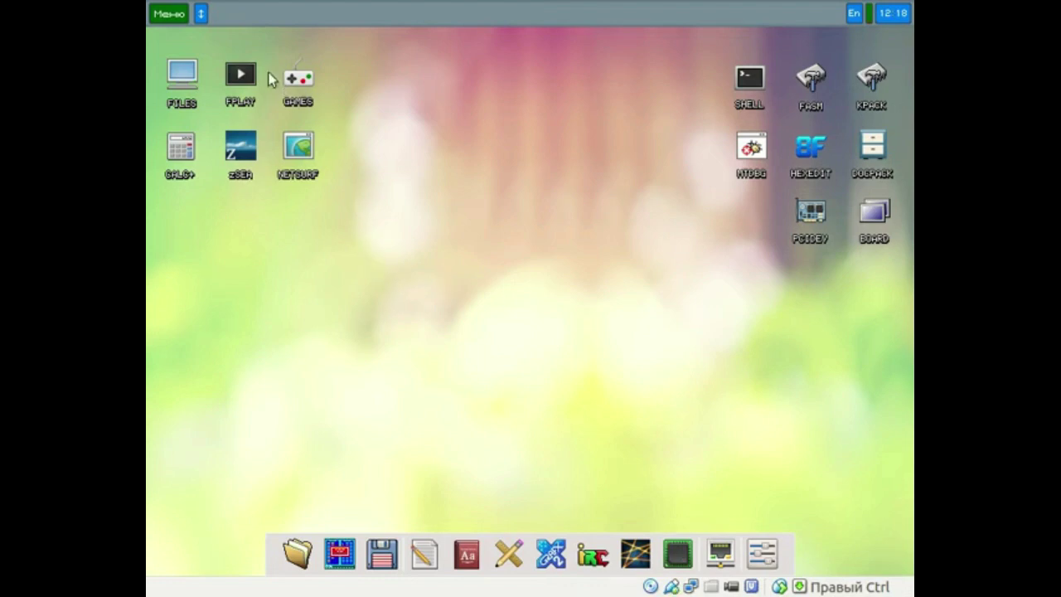
left_click(590, 557)
left_click_drag(338, 9, 354, 31)
left_click(735, 39)
left_click(298, 148)
left_click(897, 25)
left_click(755, 76)
left_click_drag(509, 64, 434, 87)
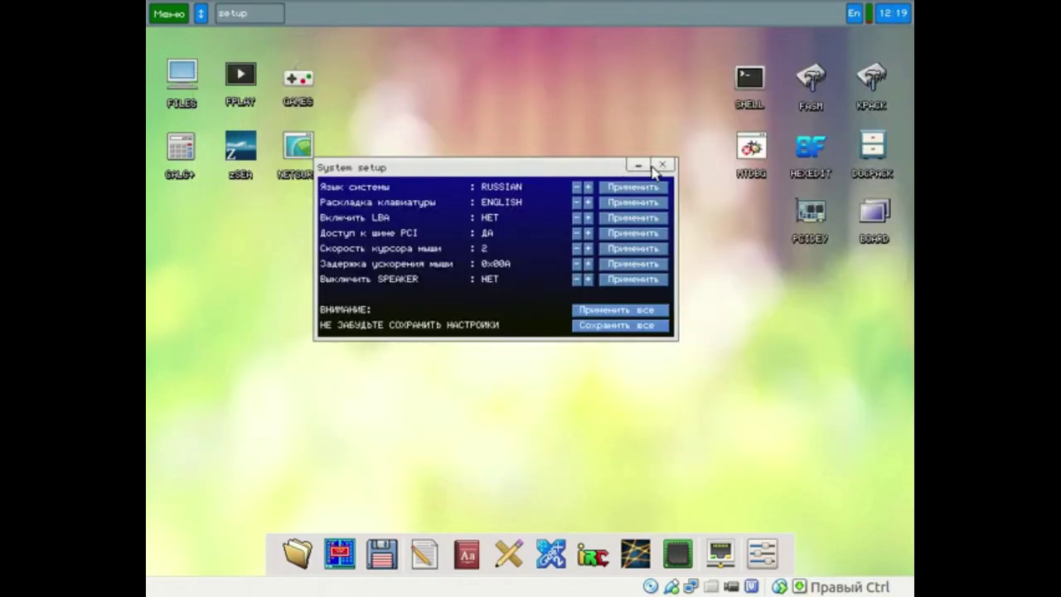
left_click(662, 165)
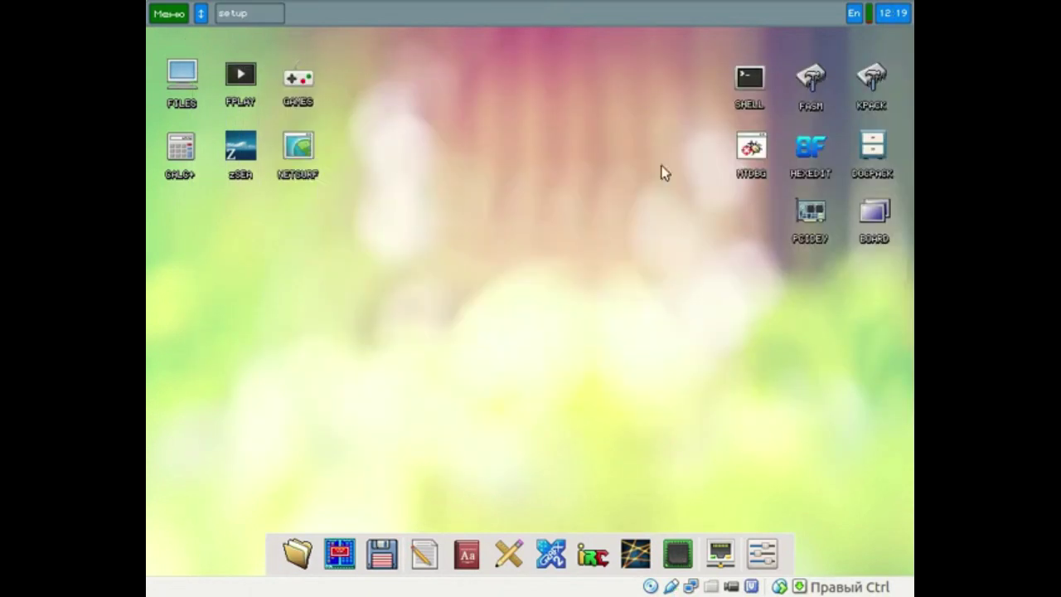
left_click(302, 549)
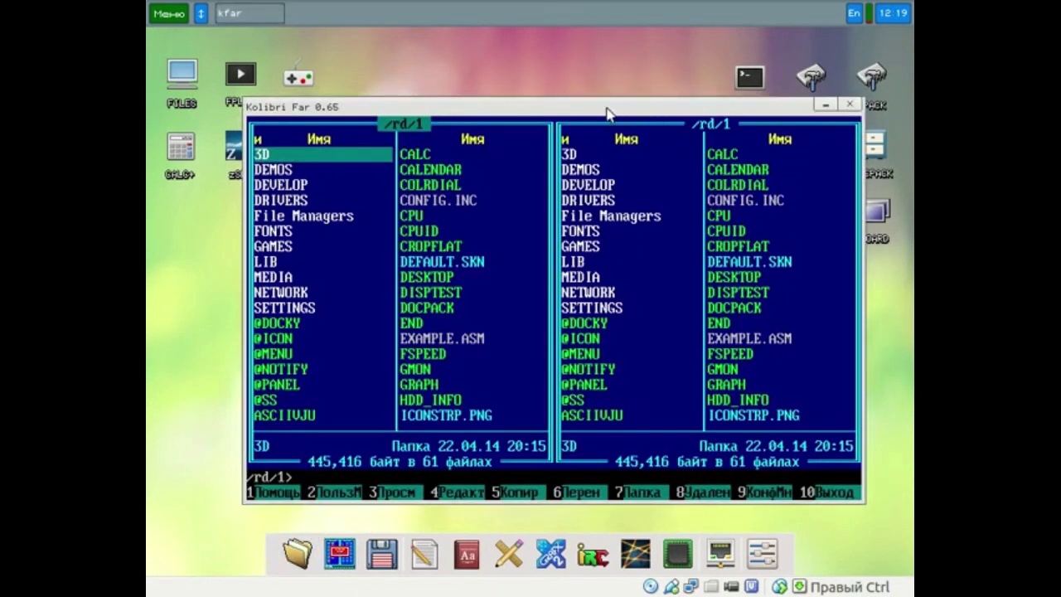
left_click_drag(609, 112, 585, 65)
key("Down")
key("Return")
key("Down")
key("Return")
left_click_drag(814, 31, 821, 431)
key("Down")
key("Down")
key("Return")
left_click(334, 104)
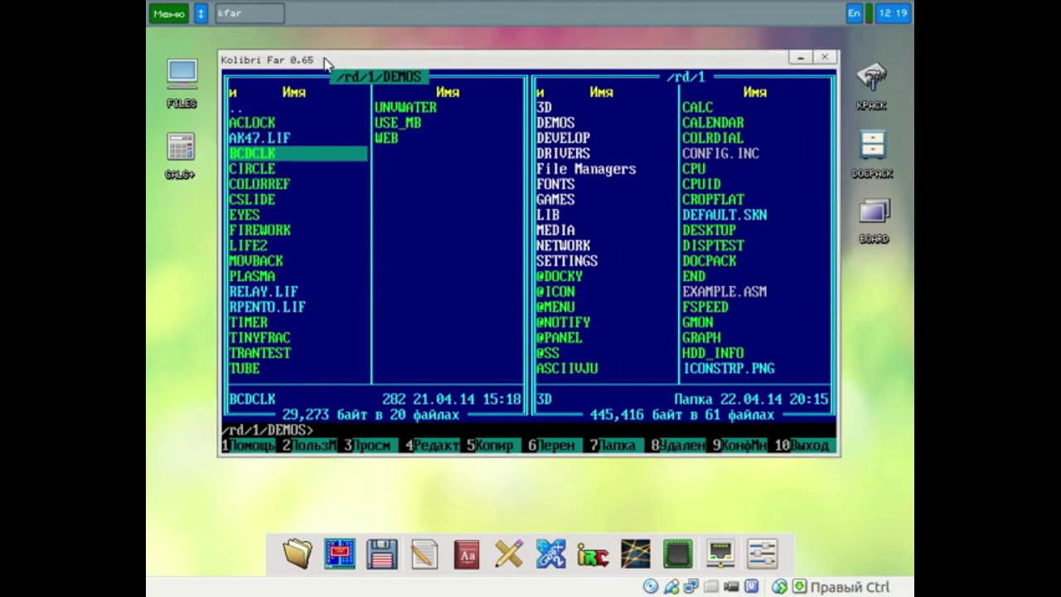
key("Down")
key("Return")
left_click(824, 57)
right_click(257, 11)
left_click(283, 33)
double_click(181, 146)
left_click_drag(373, 110, 601, 167)
left_click(681, 161)
left_click(449, 108)
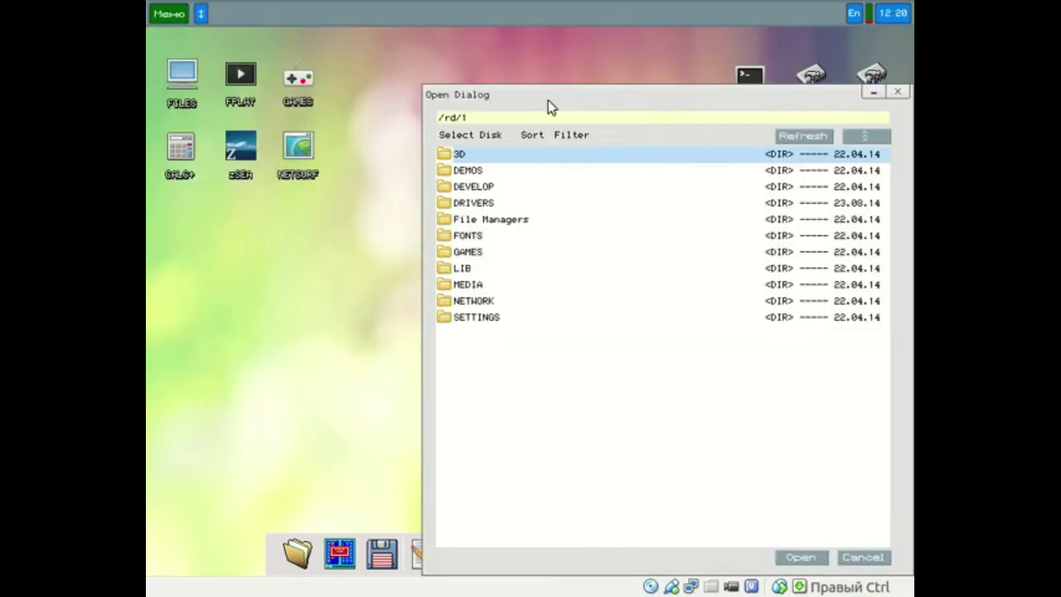
left_click_drag(548, 100, 448, 56)
left_click(358, 245)
double_click(358, 247)
double_click(356, 127)
left_click(170, 14)
left_click(253, 86)
left_click(323, 58)
left_click_drag(609, 158, 397, 103)
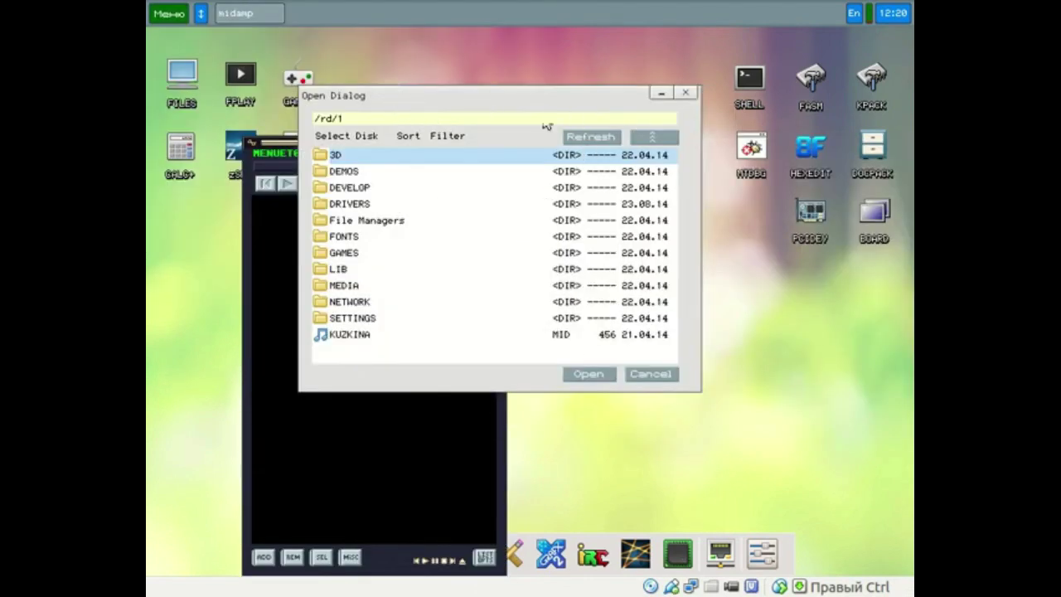
left_click_drag(602, 89, 629, 124)
left_click(712, 127)
left_click(500, 141)
left_click(170, 14)
left_click(190, 121)
mouse_move(330, 100)
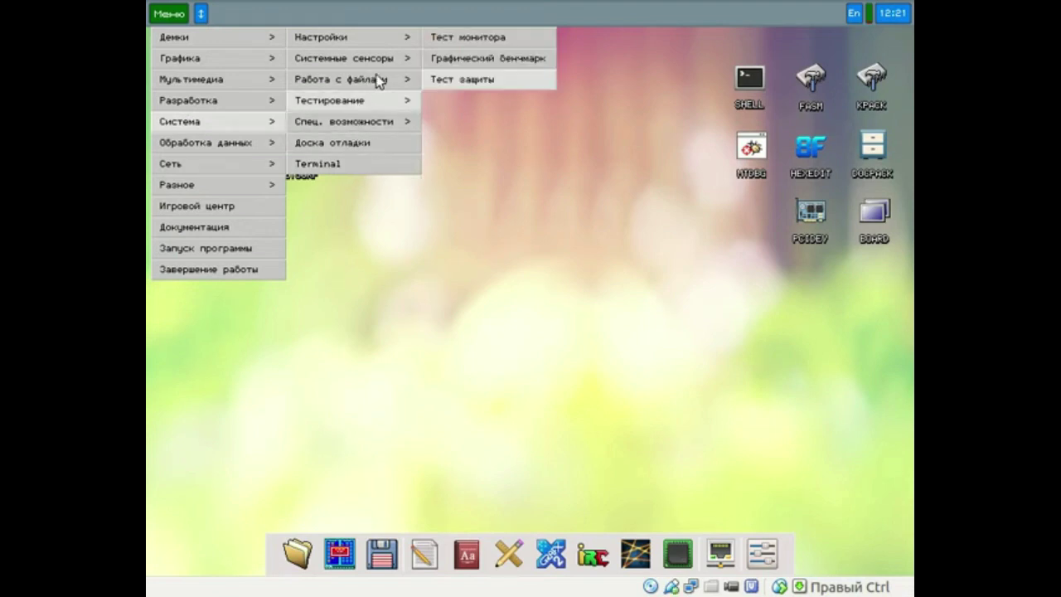
mouse_move(342, 78)
mouse_move(343, 58)
left_click(506, 143)
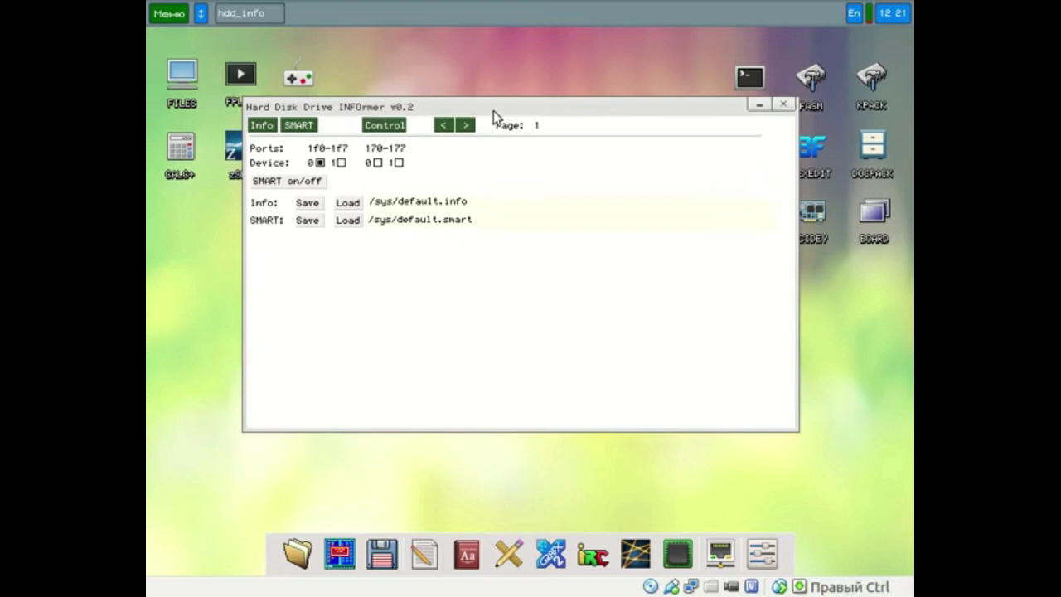
left_click_drag(493, 110, 534, 146)
left_click(824, 141)
left_click(169, 14)
left_click(205, 121)
left_click(197, 205)
left_click_drag(465, 116, 381, 71)
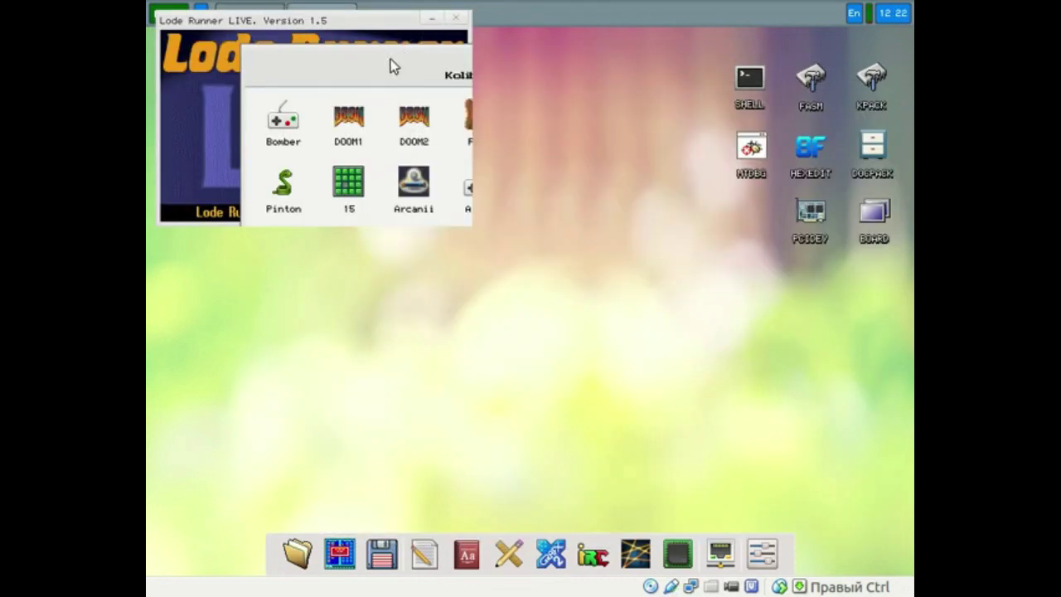
left_click(378, 25)
left_click_drag(370, 20, 563, 131)
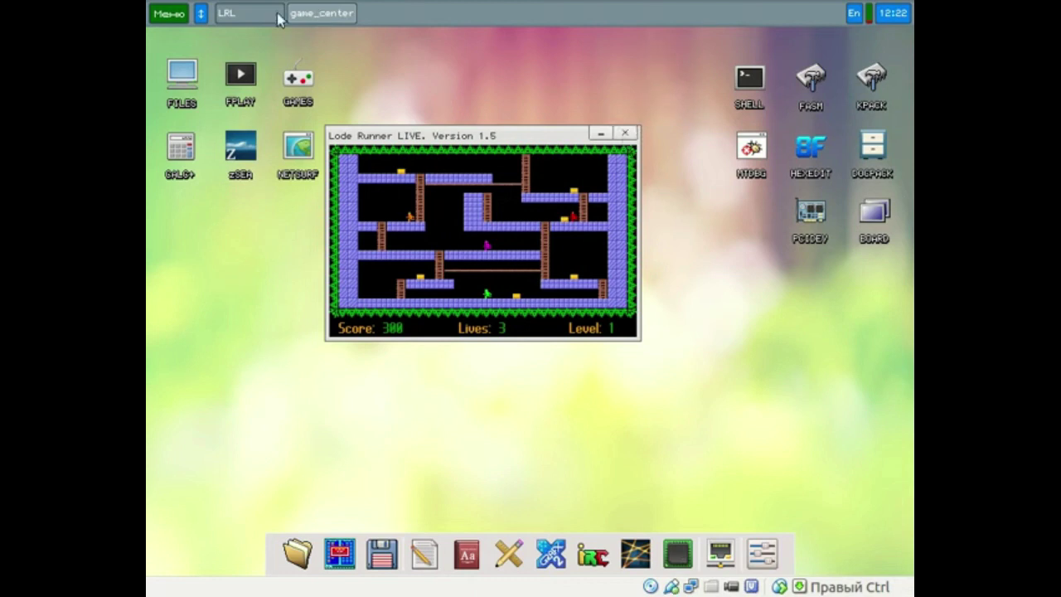
right_click(247, 13)
left_click(272, 46)
right_click(301, 22)
left_click(330, 30)
left_click(403, 135)
right_click(232, 15)
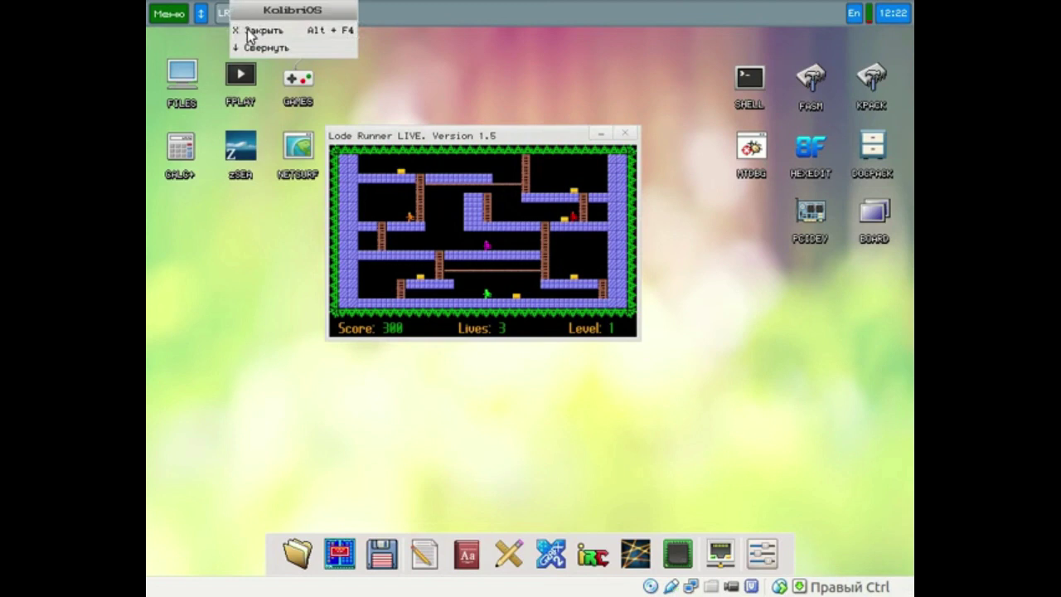
left_click(247, 29)
left_click(769, 155)
left_click(749, 86)
double_click(182, 83)
key("alt+F4")
key("alt+F4")
left_click(170, 14)
left_click(190, 58)
left_click(235, 83)
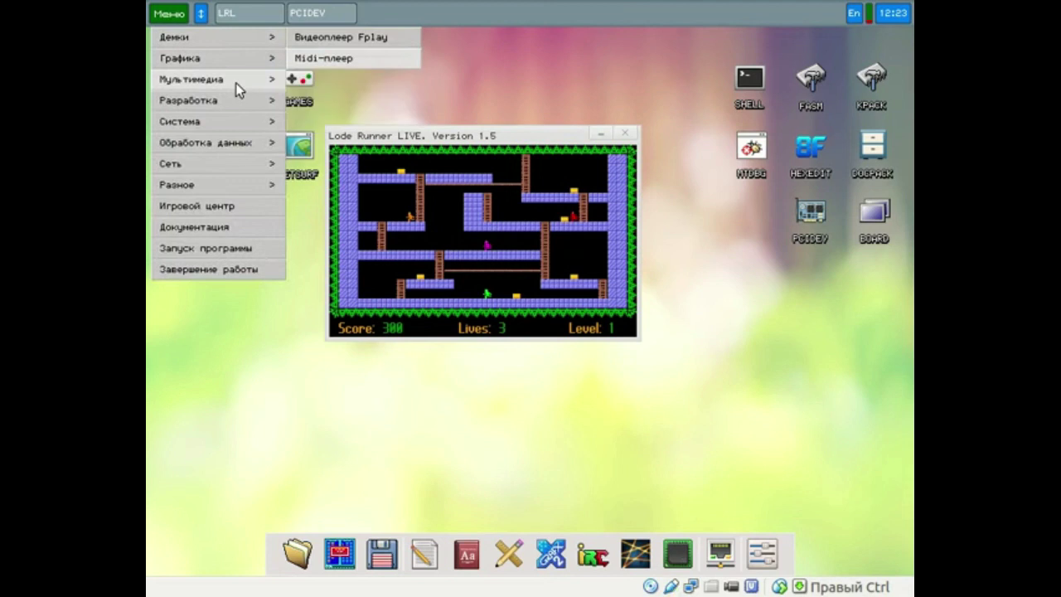
left_click(529, 124)
left_click(298, 79)
left_click_drag(572, 108, 552, 88)
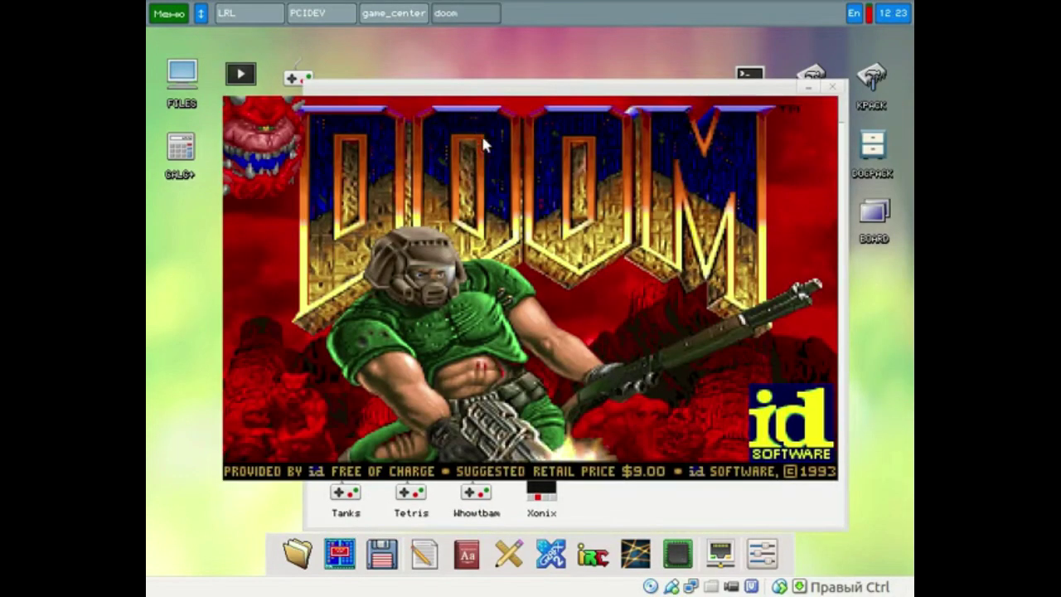
left_click(483, 237)
key("Up")
key("Up")
key("Up")
key("Up")
key("Return")
key("Return")
key("Return")
type("iddqd")
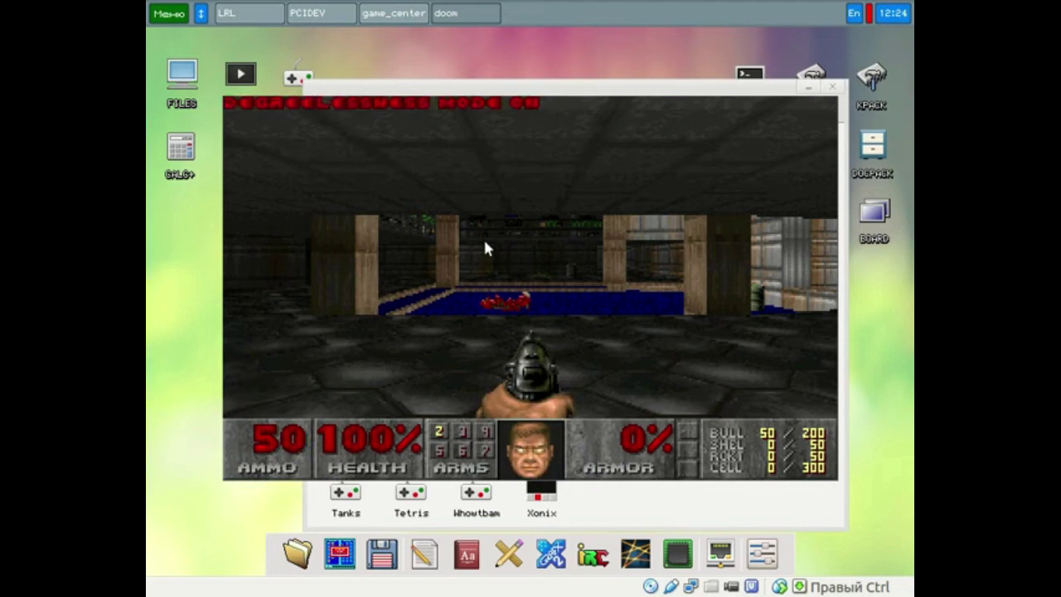
type("idkfa3")
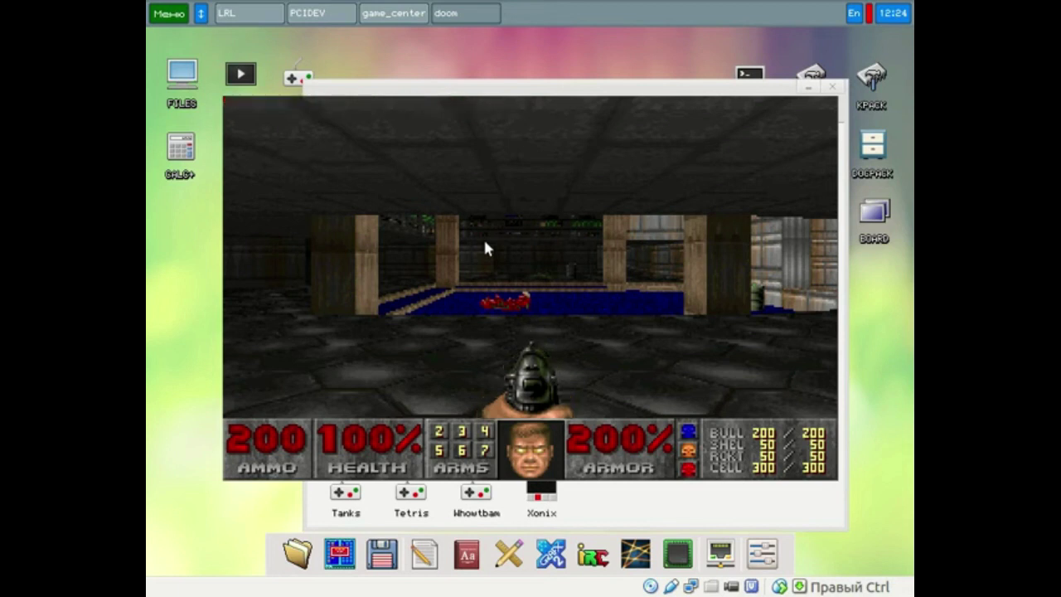
key("Left")
key("Left")
key("Left")
key("Up")
key("Up")
key("ctrl")
key("ctrl")
key("Left")
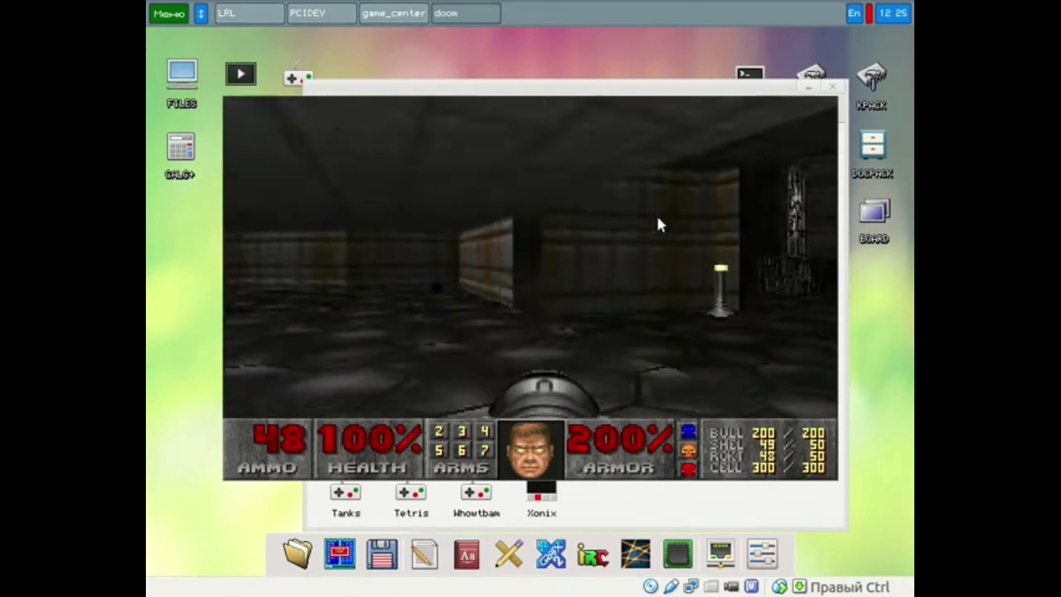
key("Up")
key("Right")
key("Left")
key("Up")
key("Left")
key("Left")
key("Up")
key("Right")
key("ctrl")
key("Right")
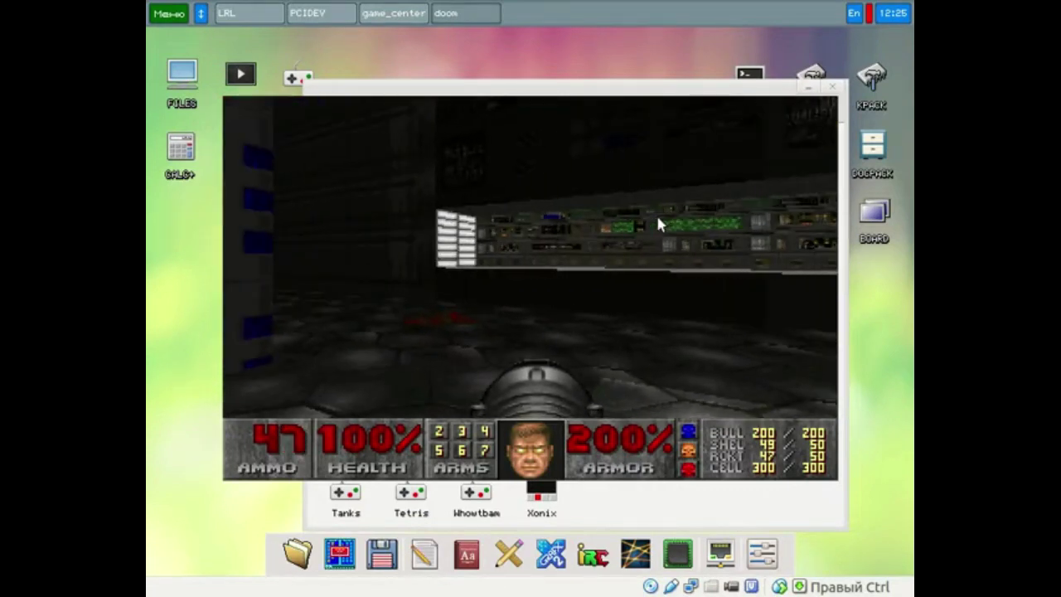
key("4")
key("Left")
key("Right")
key("ctrl")
key("Left")
key("Left")
key("Up")
key("ctrl")
key("Up")
key("ctrl")
key("Right")
key("Right")
key("Up")
key("Up")
key("Left")
key("Left")
key("Up")
key("Right")
key("Up")
key("space")
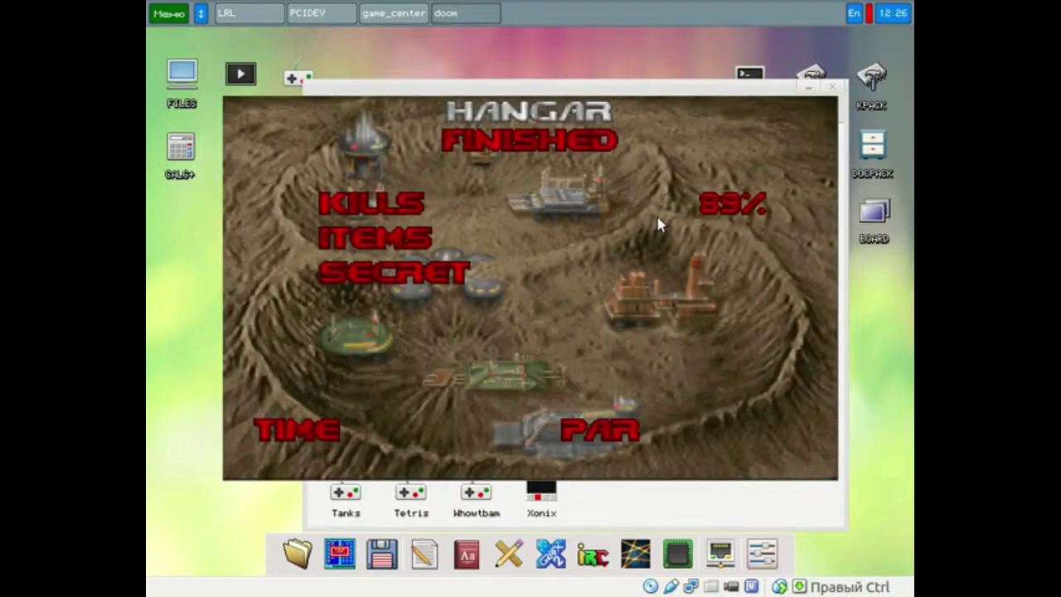
key("space")
key("Escape")
key("alt+F4")
left_click_drag(560, 89, 530, 282)
left_click_drag(530, 282, 606, 67)
left_click(753, 80)
left_click(166, 14)
left_click(305, 133)
left_click(169, 13)
left_click(192, 204)
left_click(334, 129)
left_click(312, 121)
left_click(249, 42)
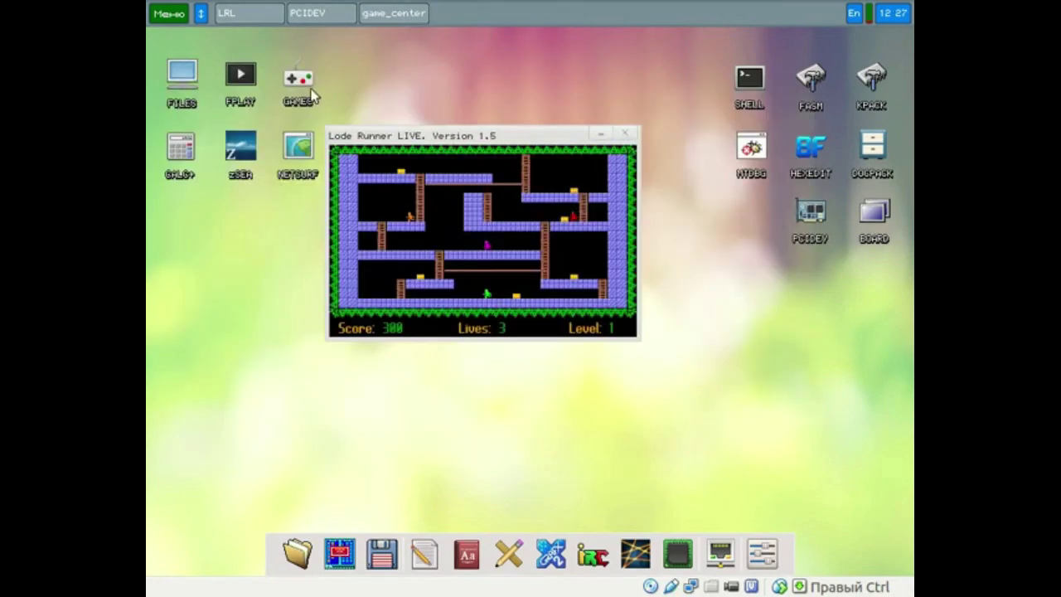
left_click(312, 97)
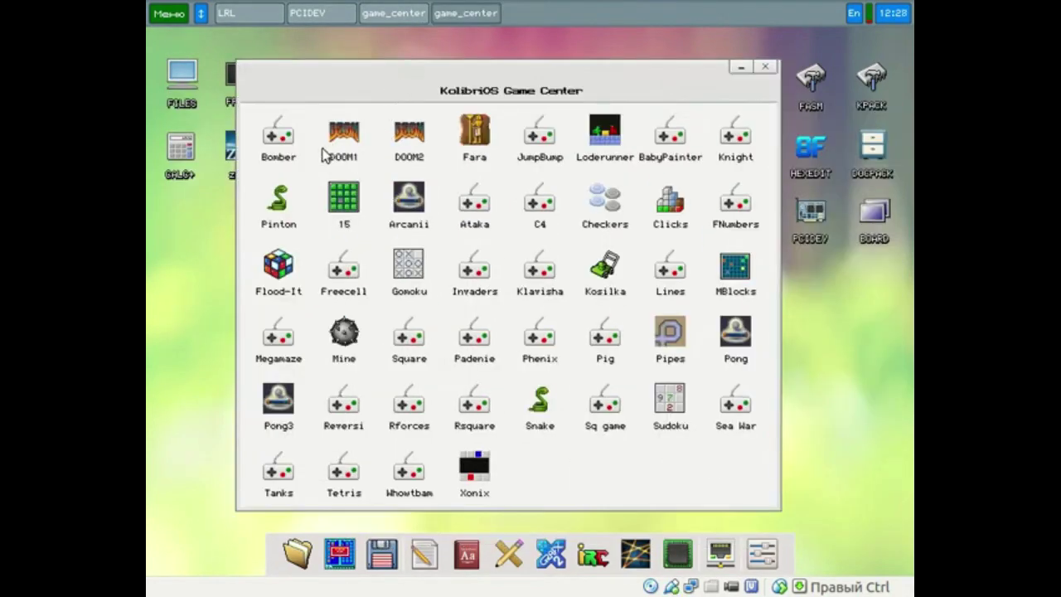
left_click(736, 335)
key("a")
key("Down")
key("Down")
key("q")
key("Up")
left_click(599, 135)
left_click_drag(502, 143, 455, 326)
left_click_drag(455, 326, 361, 307)
left_click(756, 175)
double_click(811, 153)
left_click(800, 88)
double_click(872, 176)
left_click_drag(405, 37, 456, 125)
left_click(416, 300)
left_click_drag(420, 299, 497, 181)
left_click_drag(534, 183, 630, 74)
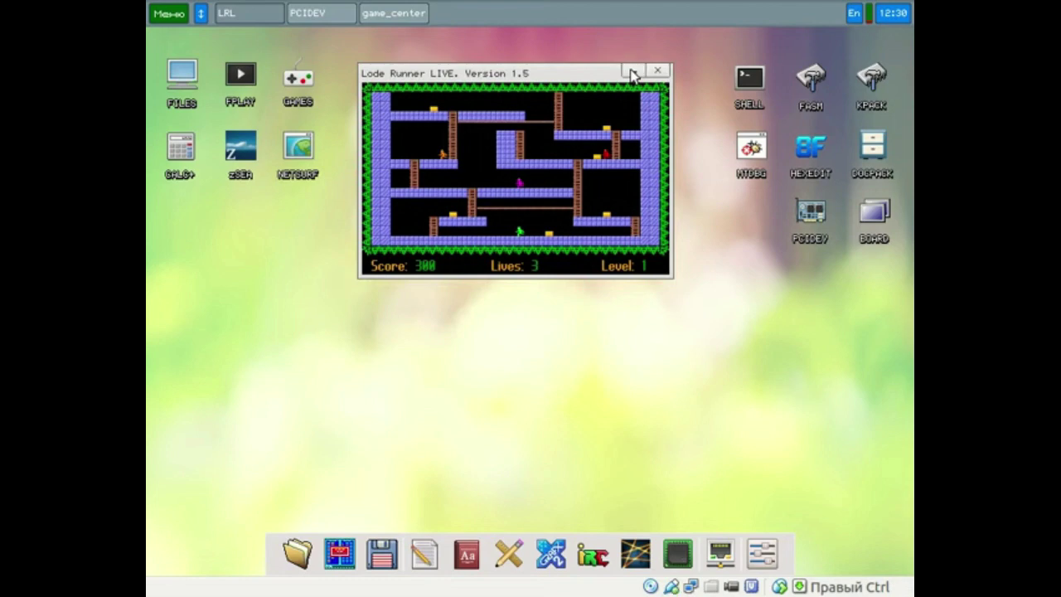